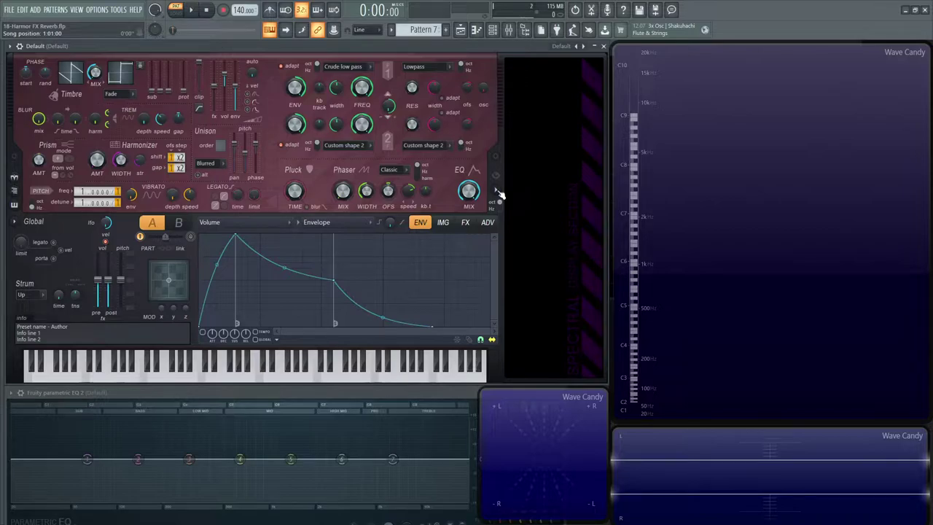
Step: Reload the Default preset in Harmor and display its FX settings
click(563, 47)
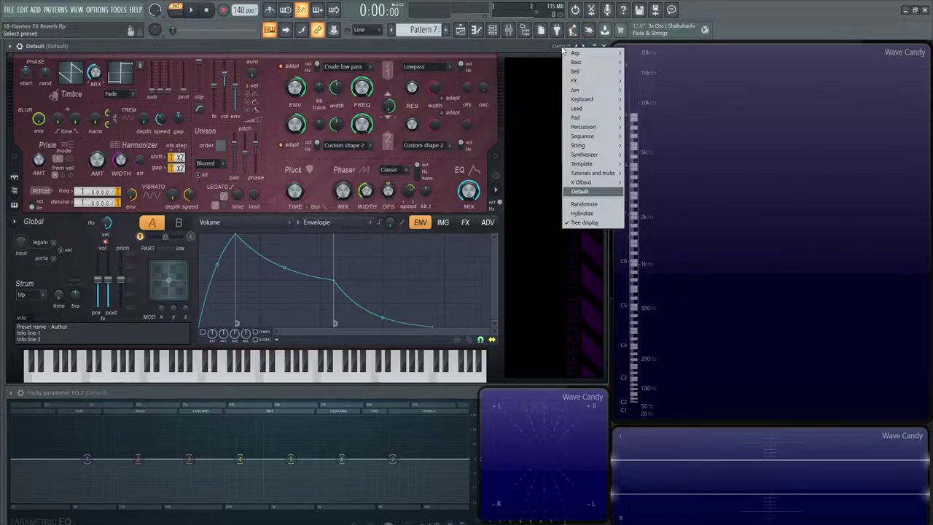
click(590, 192)
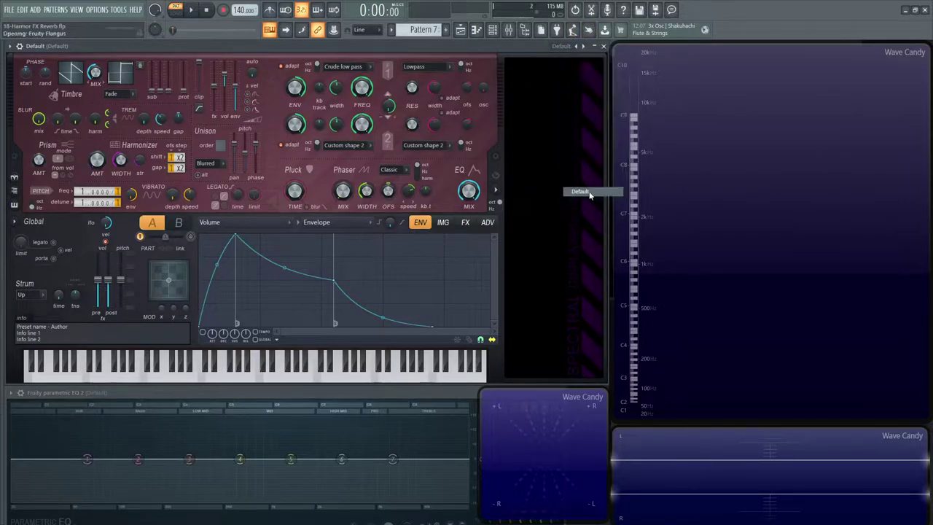
click(467, 223)
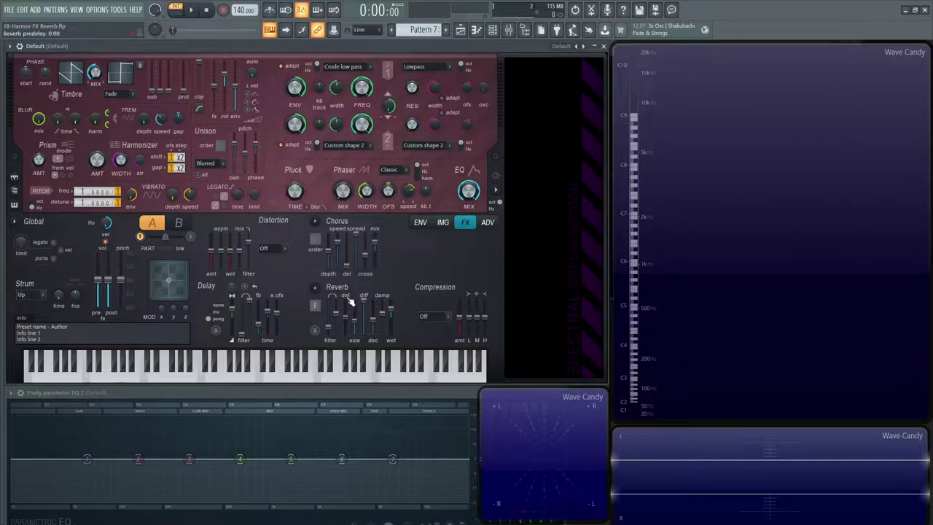
Step: Play a short dry melody around F4, enable the reverb and play another note to hear the effect
key(n)
key(b)
key(v)
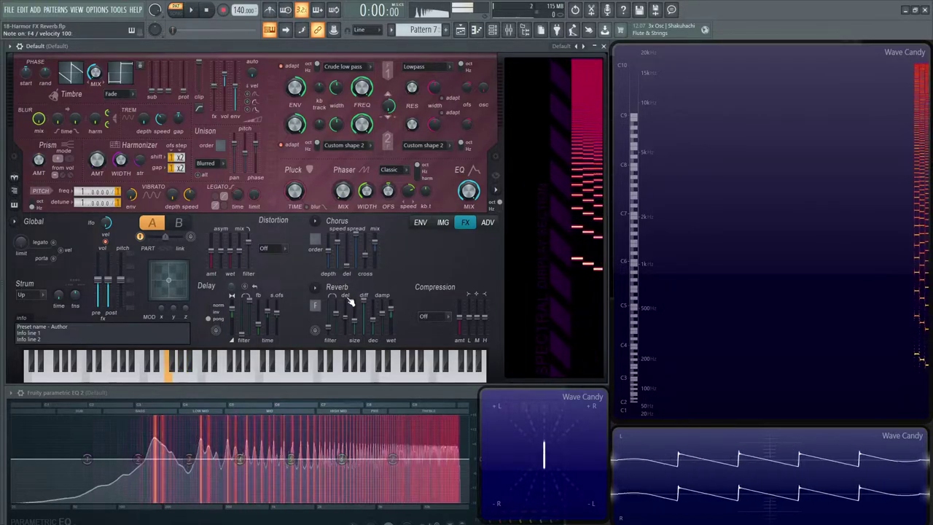
key(c)
key(v)
click(316, 329)
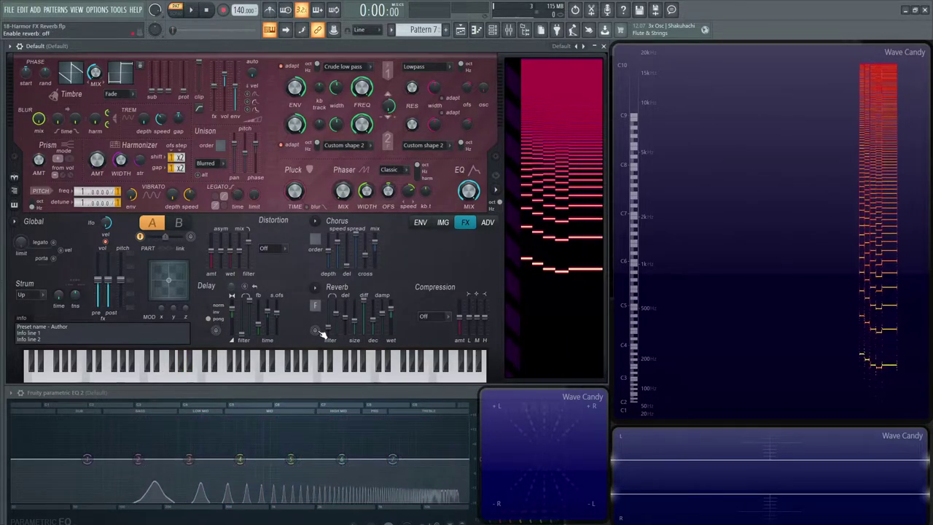
key(x)
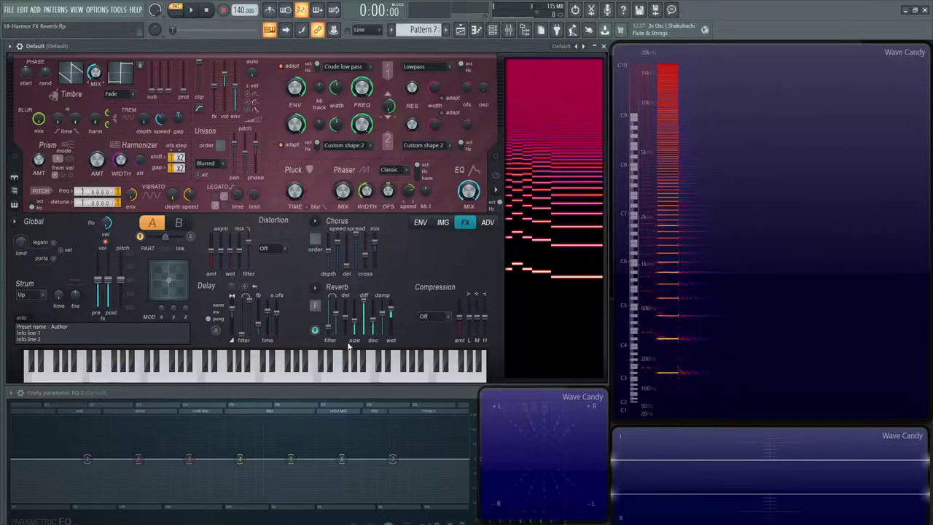
Step: Try the Large hall, Cathedral and The venue reverb presets one after another on a short melody
click(317, 289)
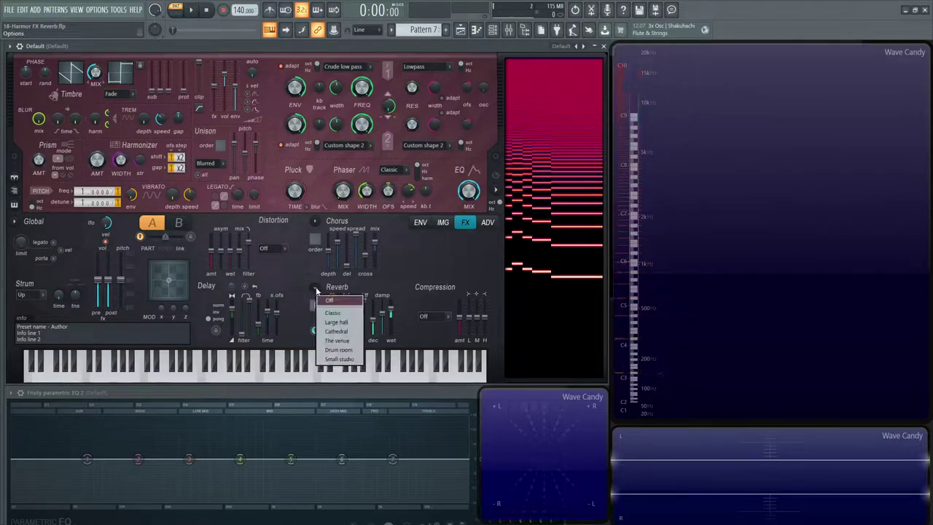
click(348, 323)
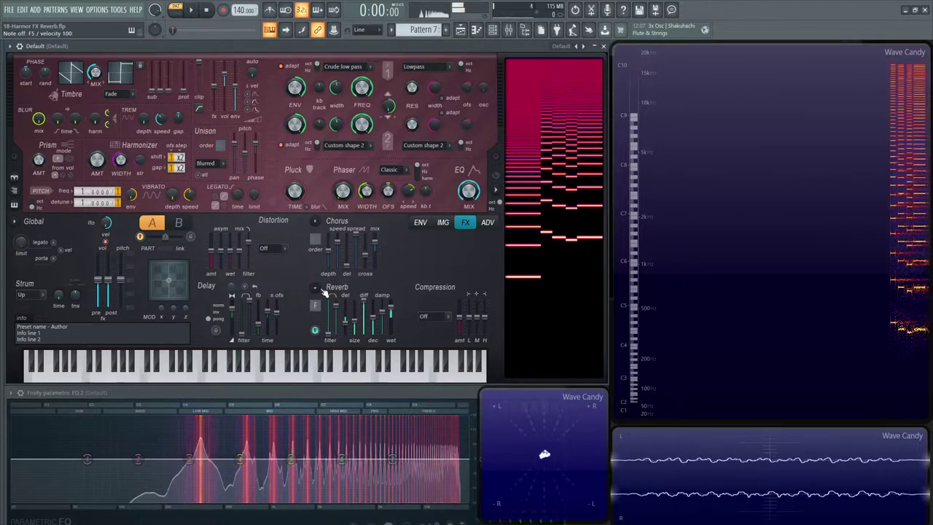
click(318, 289)
click(338, 333)
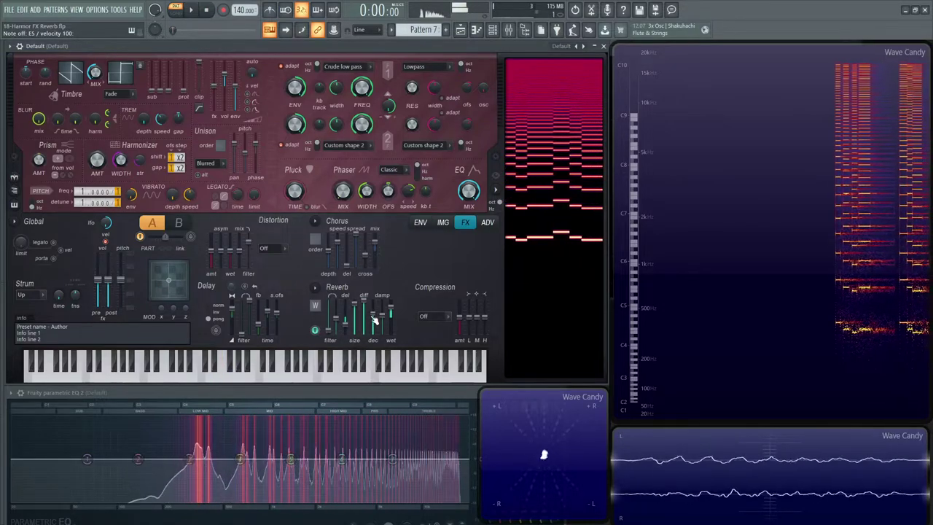
click(317, 290)
click(339, 341)
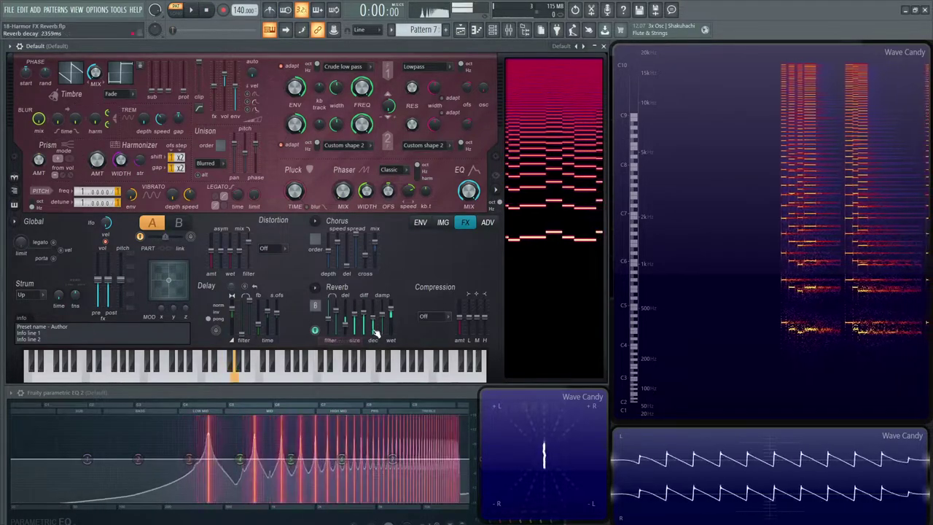
Step: Try the Drum room and Small studio reverb presets, finishing on Drum room
click(315, 287)
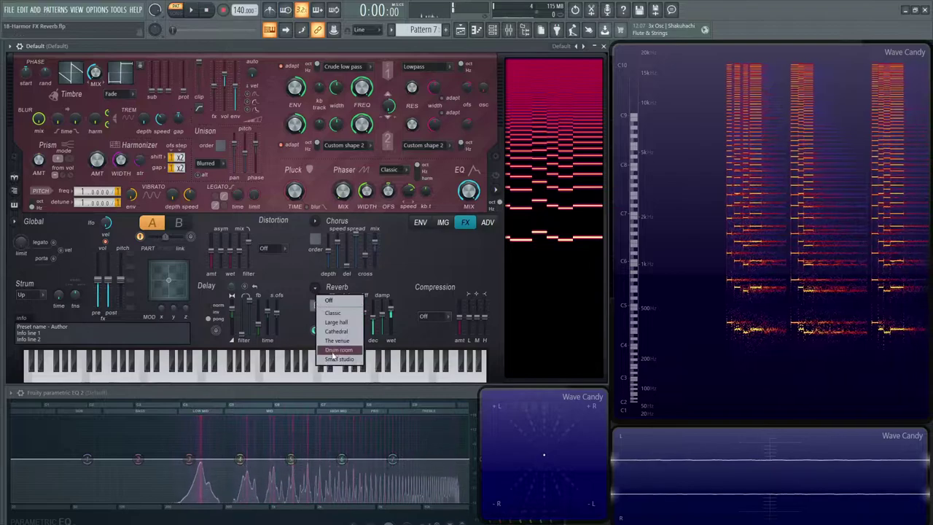
click(332, 351)
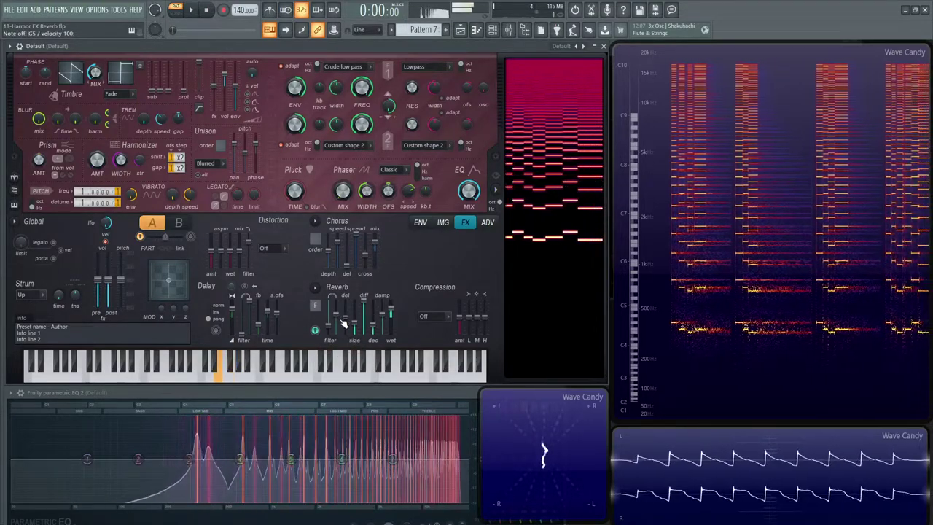
click(315, 287)
click(339, 360)
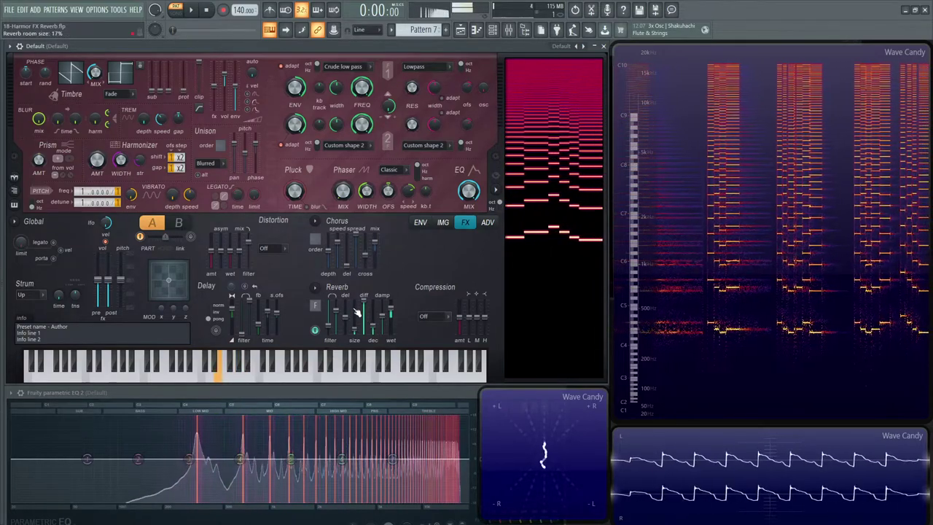
click(315, 288)
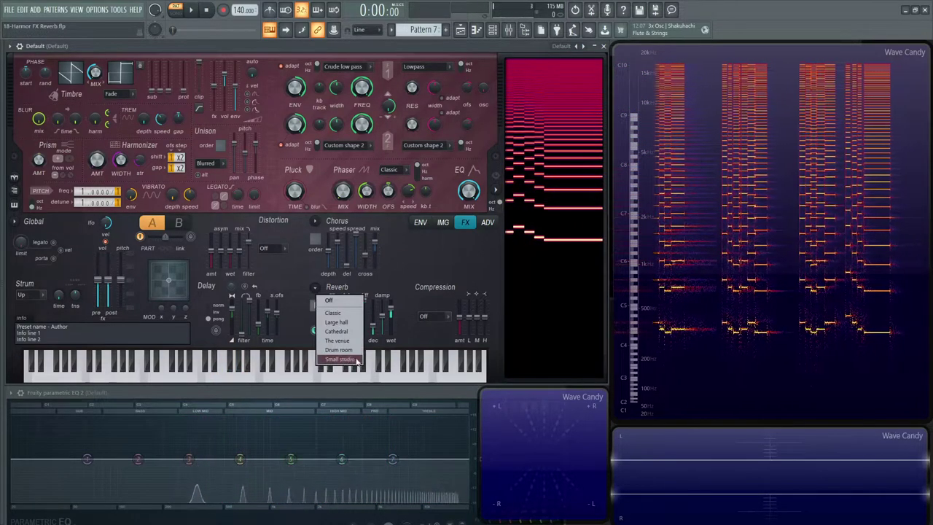
click(351, 352)
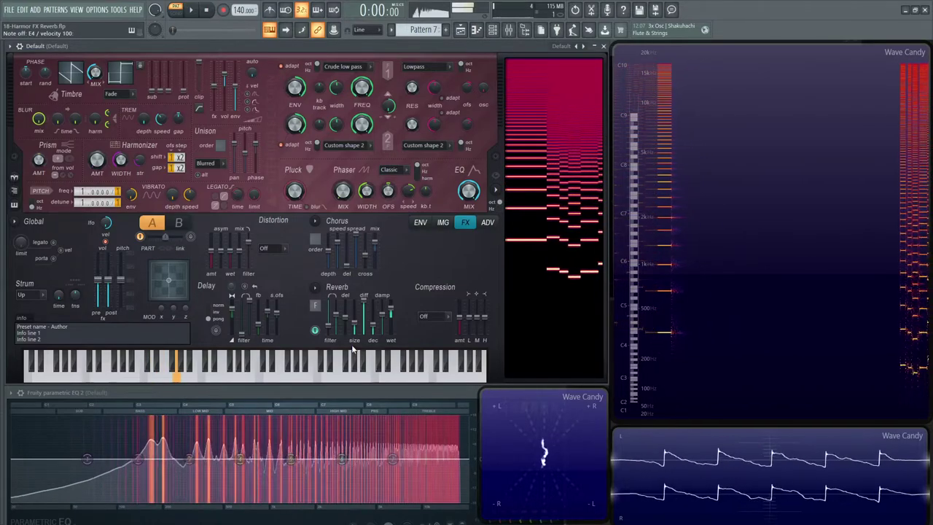
Step: Compare the sound with the reverb switched off and on, and load the Classic reverb preset
click(315, 330)
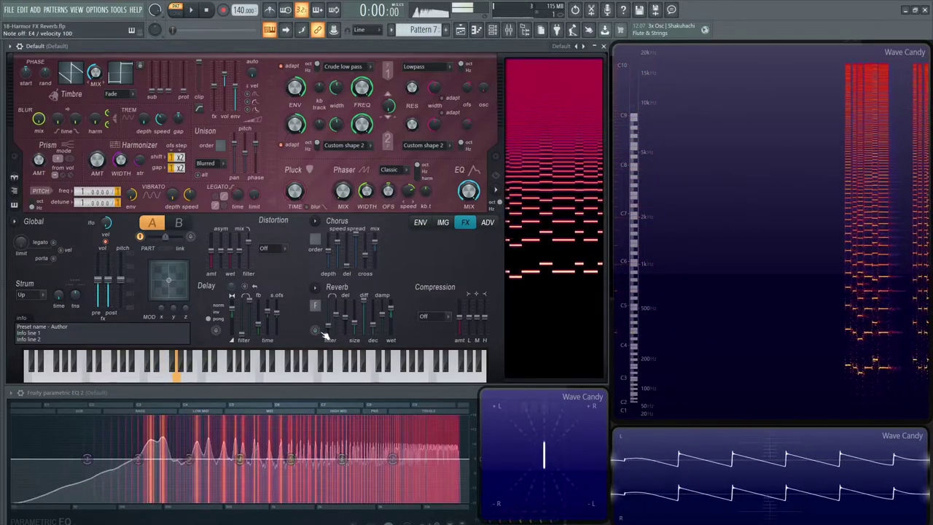
click(318, 331)
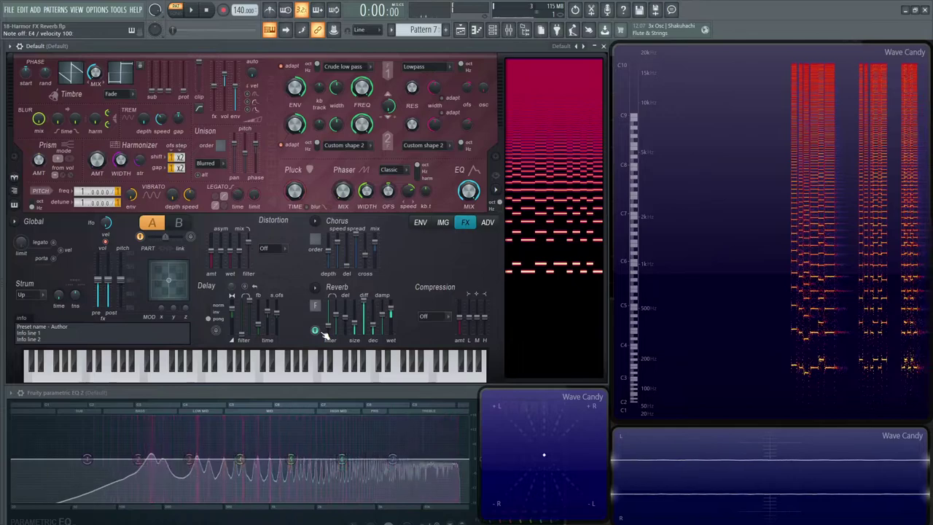
click(316, 288)
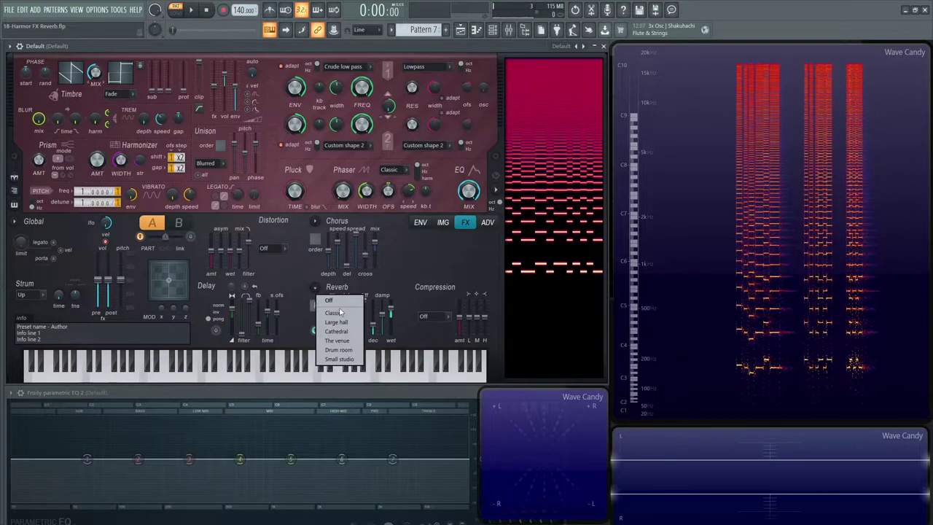
click(343, 314)
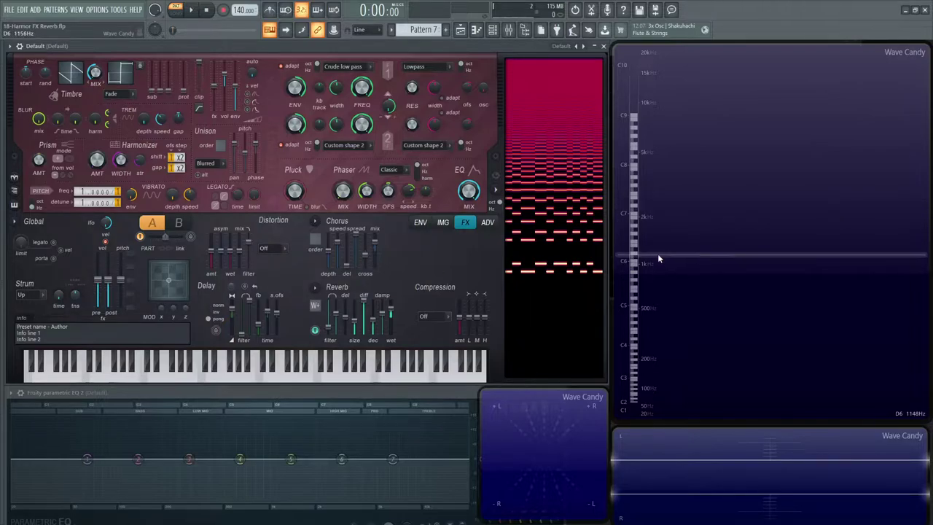
Step: Play F4 with the warmer reverb color, set the reverb color to Brighter and replay the note
key(v)
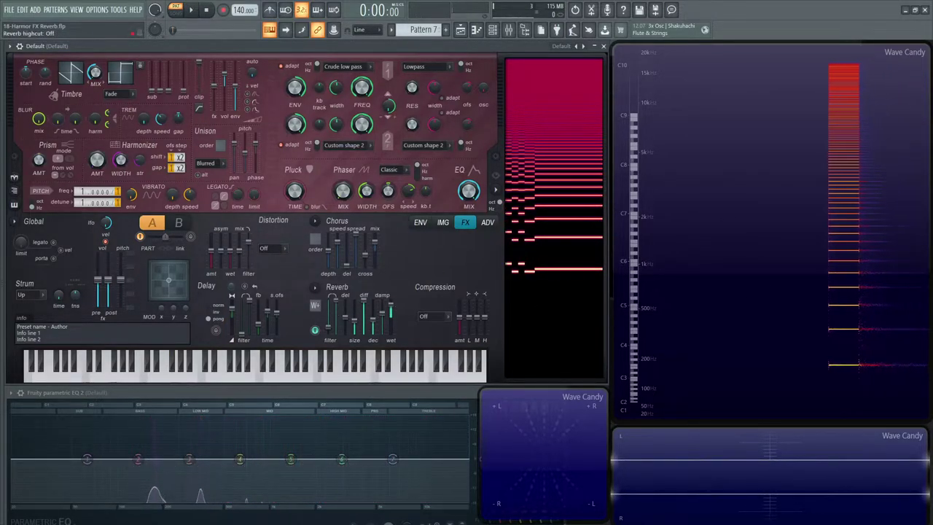
key(v)
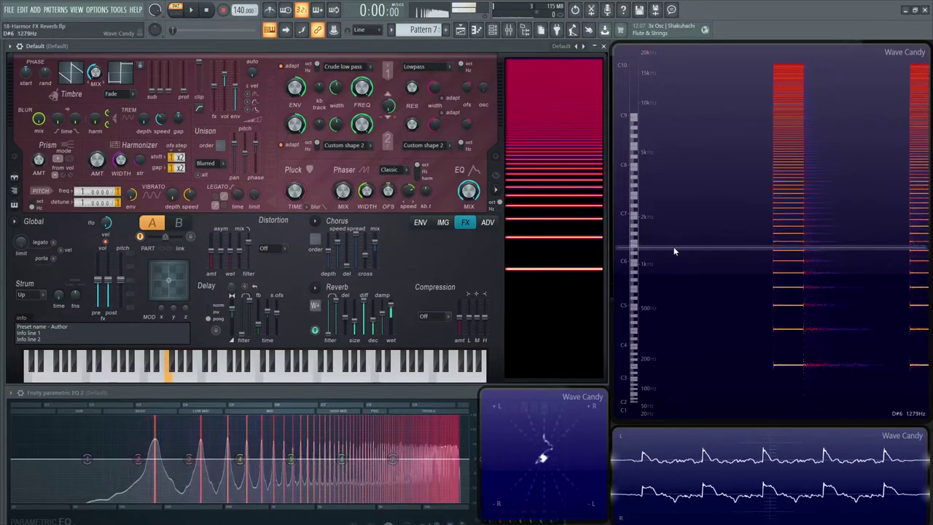
key(v)
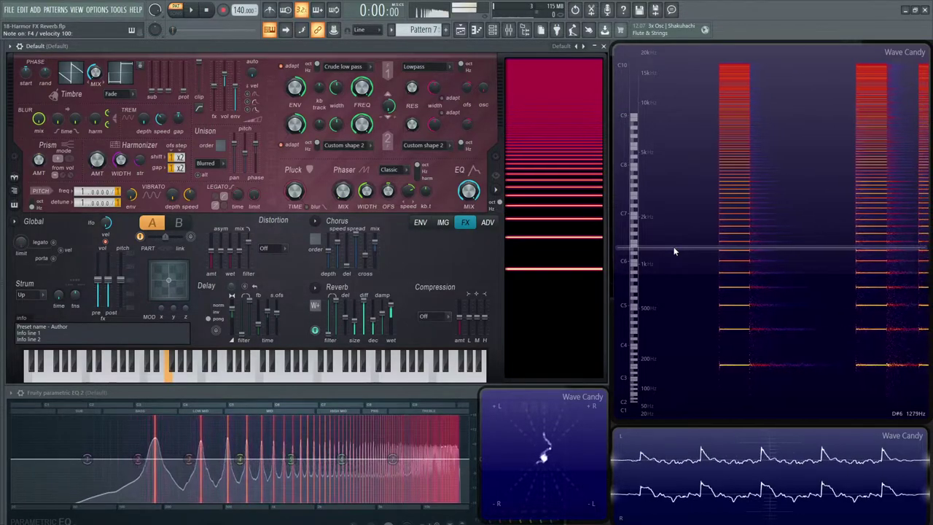
drag(316, 304, 315, 292)
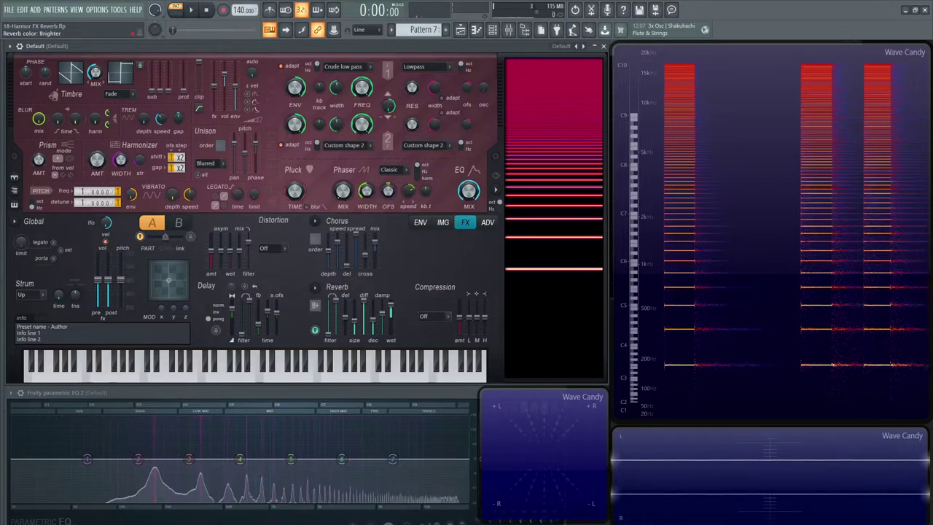
key(v)
key(v)
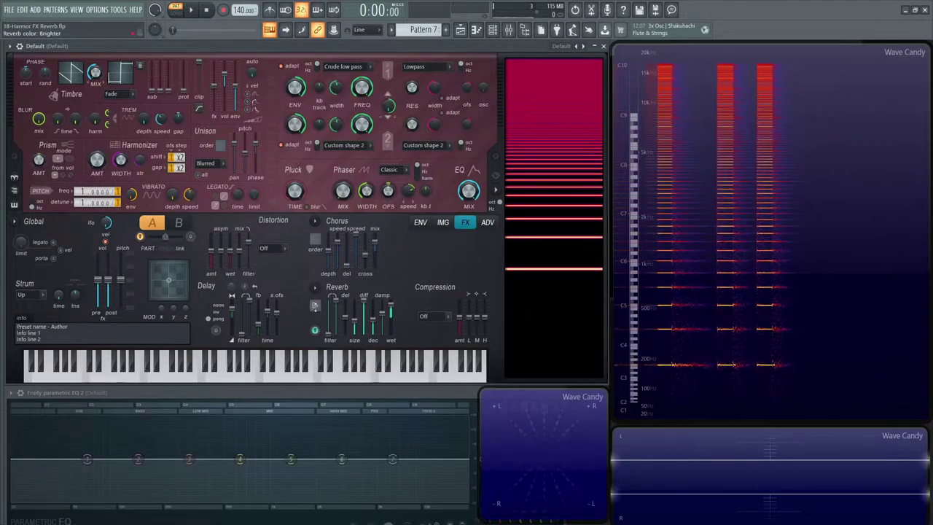
Step: Replay F4 while switching the reverb color between settings to compare the tails
key(v)
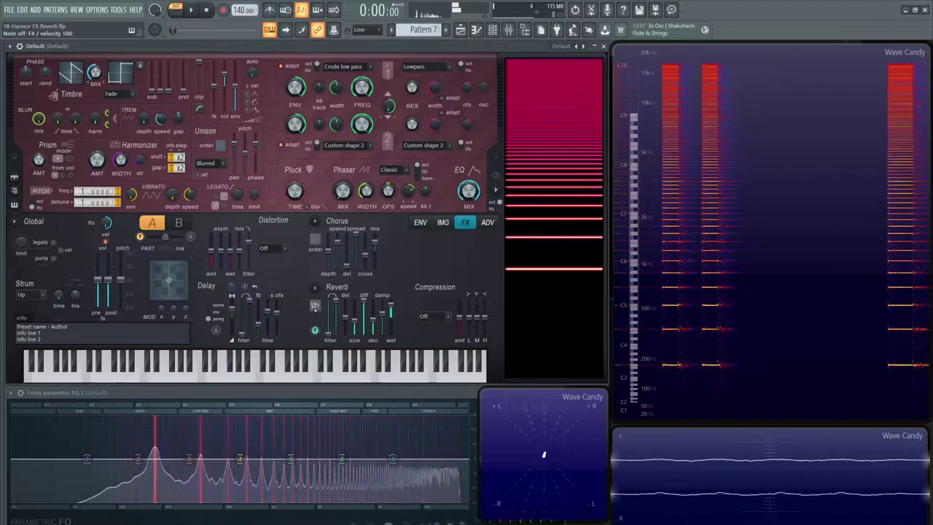
drag(308, 306, 309, 303)
key(v)
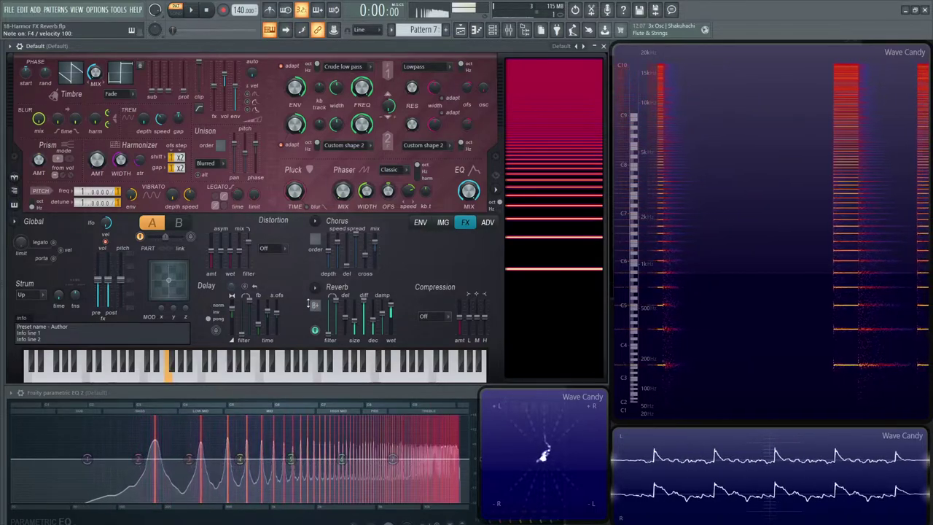
key(v)
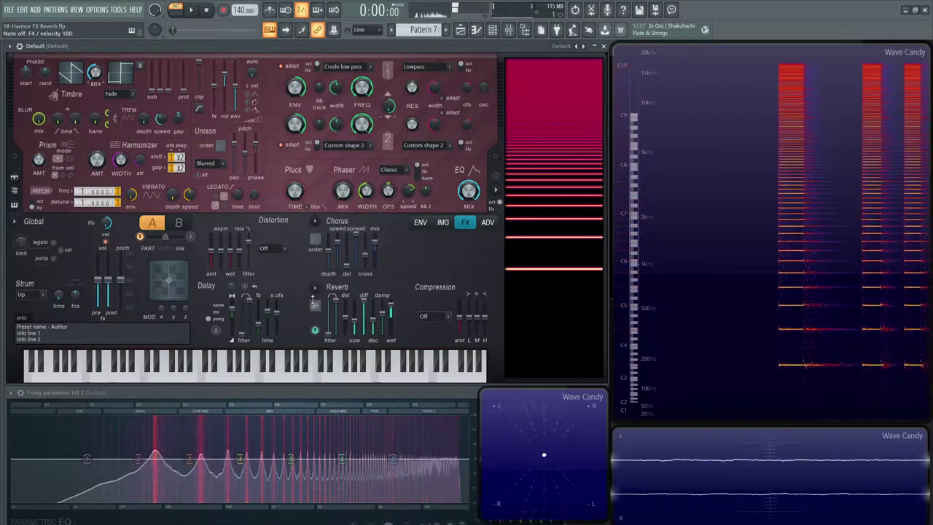
drag(308, 303, 314, 307)
key(v)
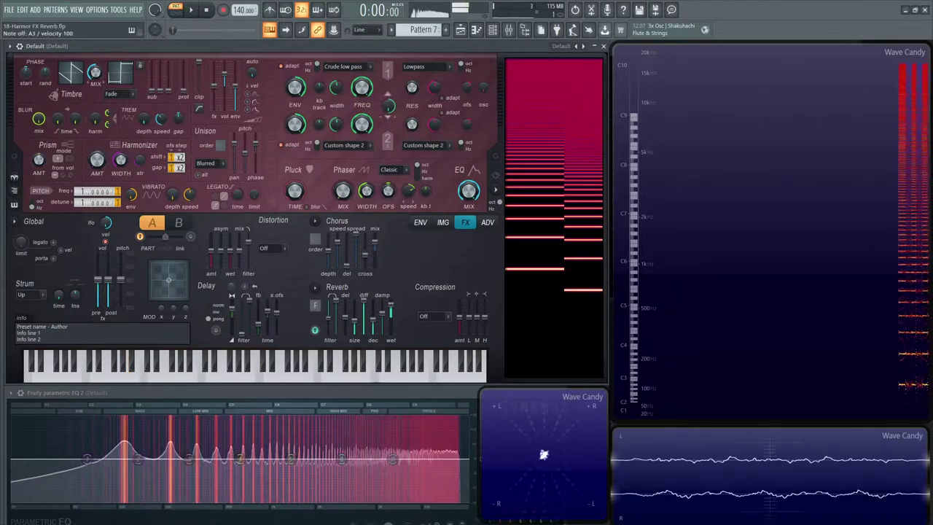
Step: Adjust the reverb's low-cut filter upward, turn it Off, and raise it slightly again
drag(328, 316, 328, 310)
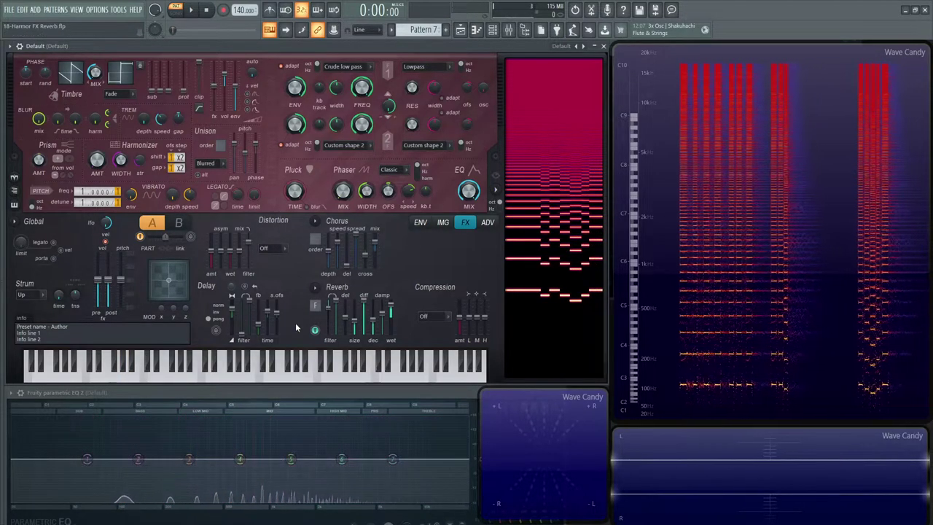
drag(330, 319, 330, 339)
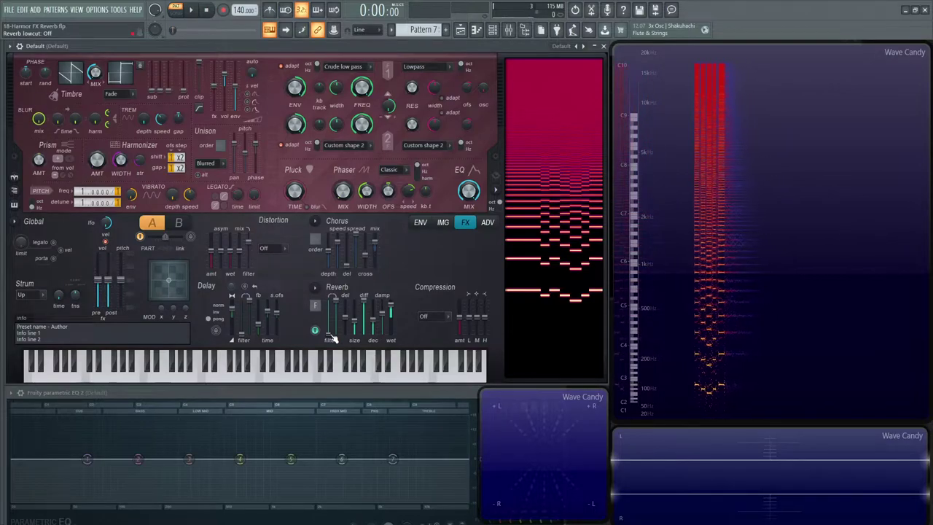
drag(331, 336, 330, 326)
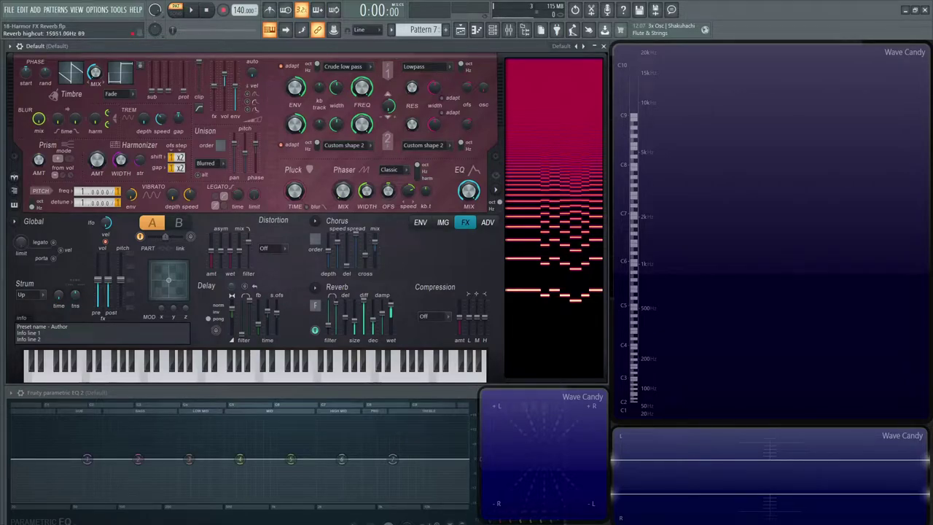
Step: Play a melody of E5, F5 and G5 notes and adjust the reverb's high-cut filter by ear
key(t)
key(r)
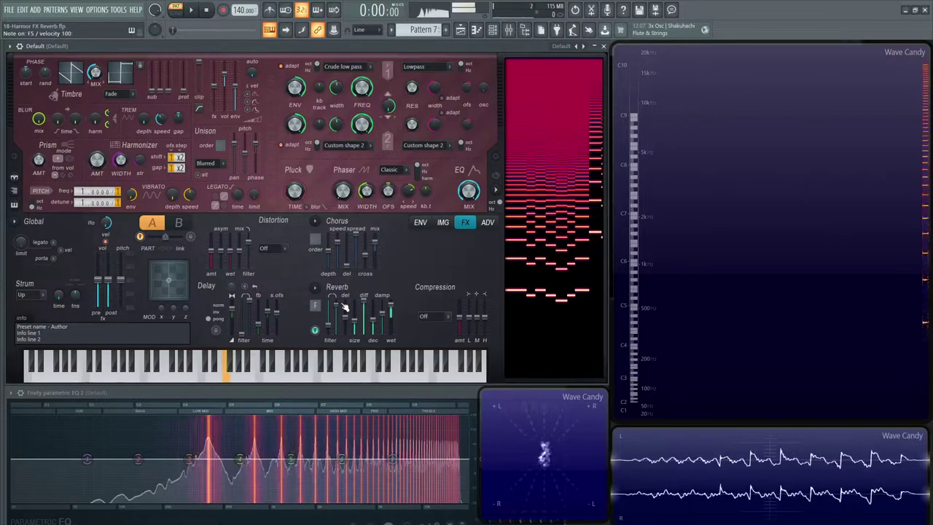
key(e)
key(t)
key(r)
key(e)
key(r)
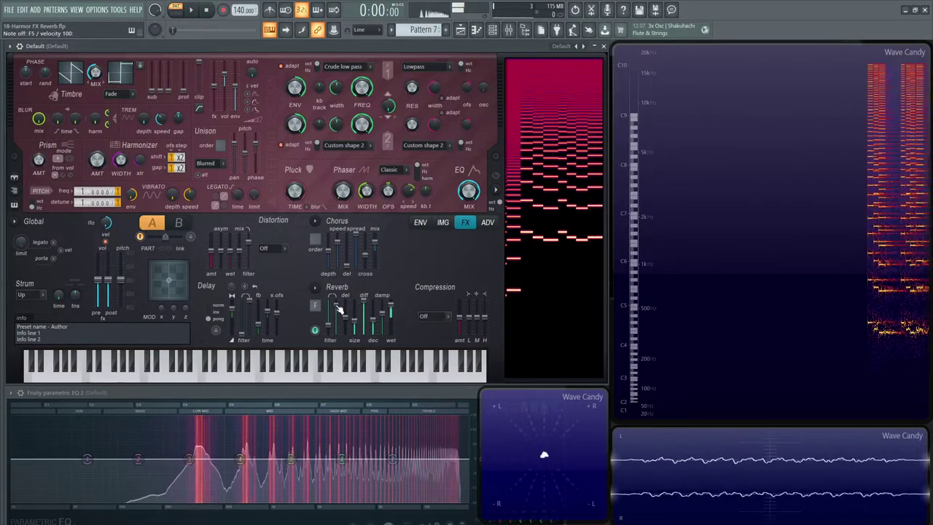
drag(337, 305, 338, 300)
key(t)
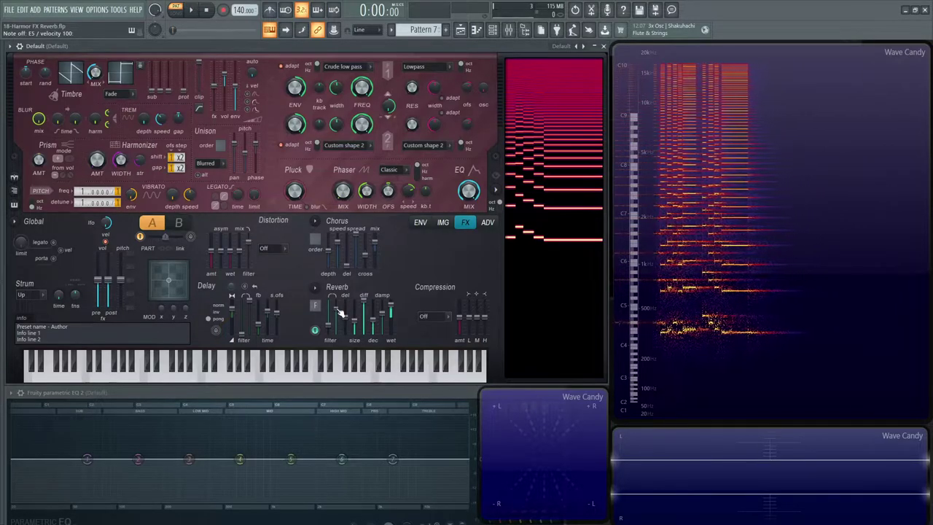
drag(338, 309, 336, 307)
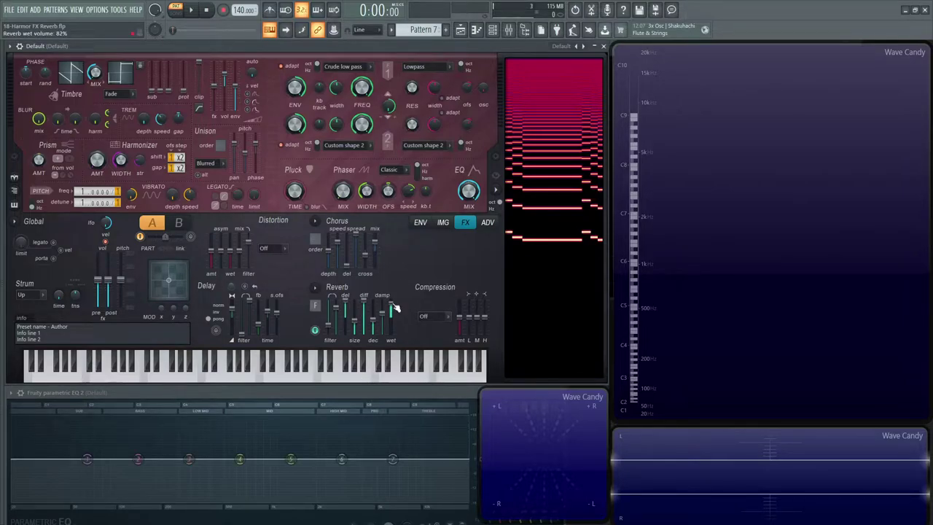
Step: Adjust the reverb's predelay slightly and replay F5 notes to audition the gap before the tail
key(b)
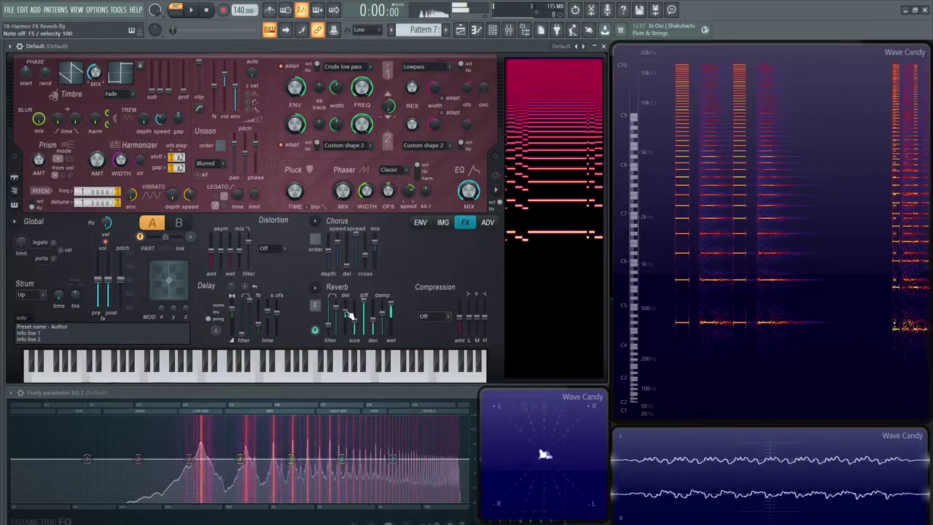
drag(347, 312, 347, 310)
key(r)
key(r)
key(r)
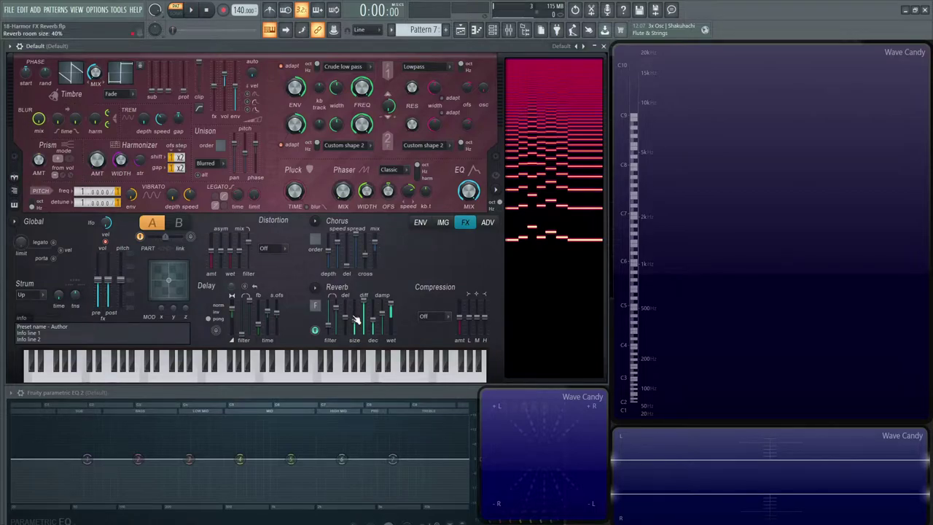
Step: Load two different reverb presets in turn to compare their room sizes, ending on the small room
click(317, 287)
click(353, 342)
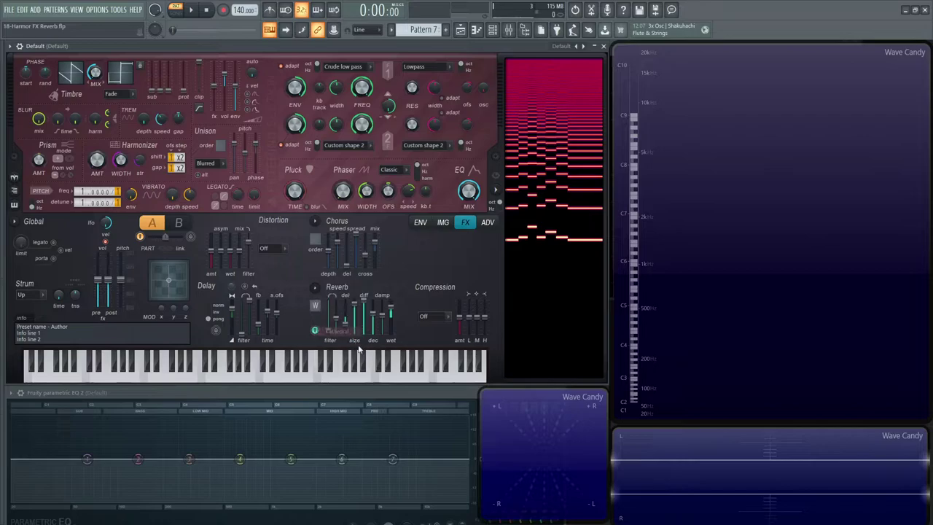
click(318, 289)
click(350, 358)
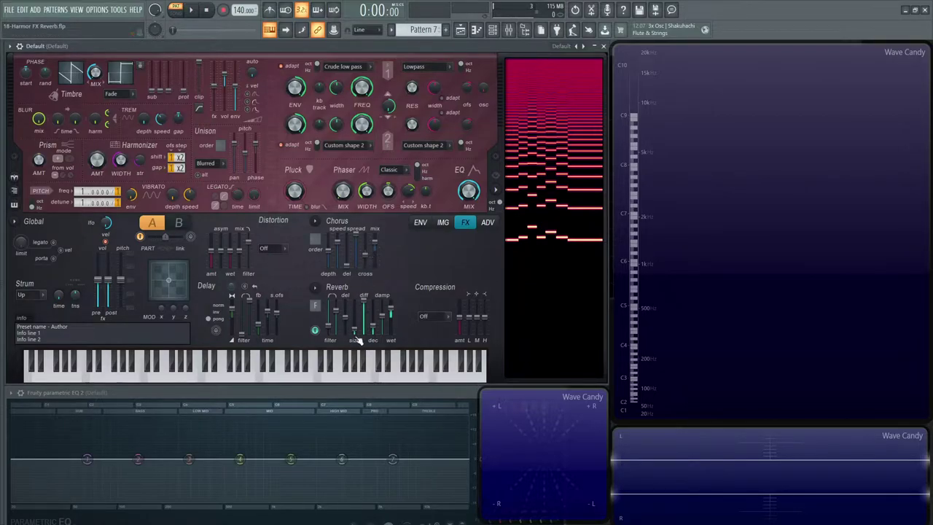
Step: Play repeated G5 notes with the small room and raise the reverb's room size to its maximum
key(t)
key(t)
key(t)
key(t)
drag(355, 329, 358, 300)
Step: Play a melody of E5, F5 and G5 notes to audition the maximum room size
key(r)
key(e)
key(t)
key(t)
key(r)
key(e)
key(r)
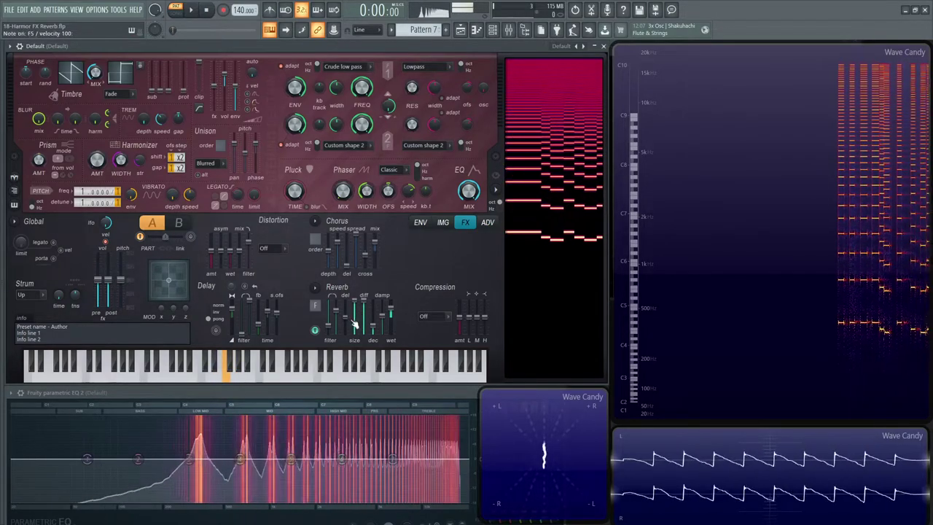
key(t)
Step: Load the Classic reverb preset and replay G5
click(315, 288)
click(327, 314)
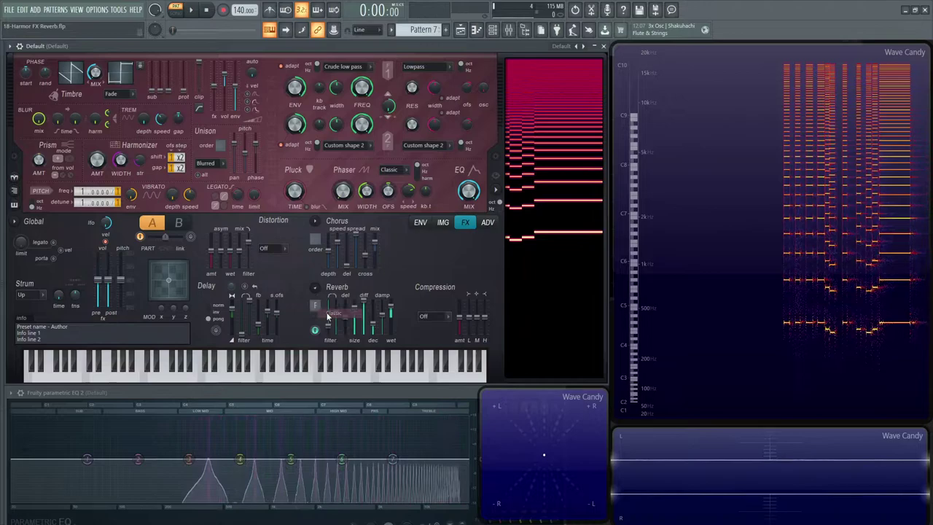
key(t)
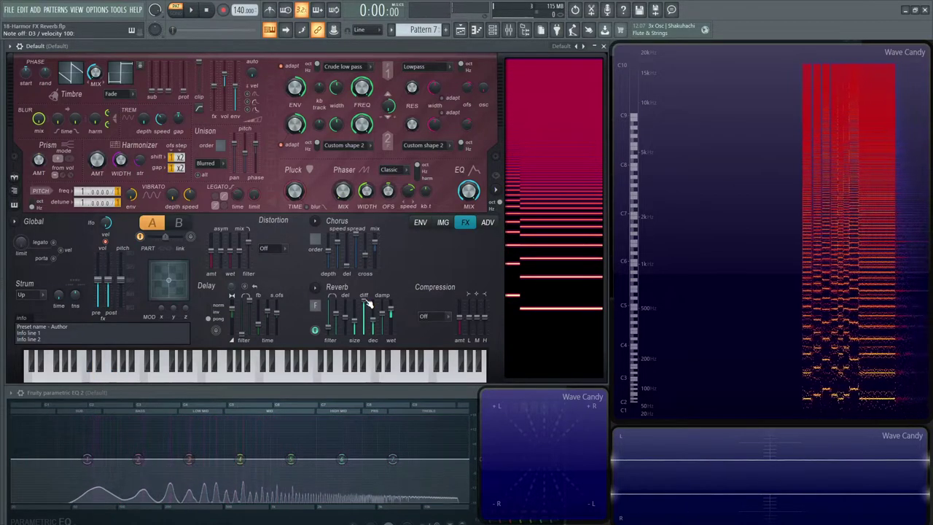
Step: Vary the reverb's diffusion, bringing it to 92%, while replaying D3 notes to compare the tails
drag(367, 305, 367, 333)
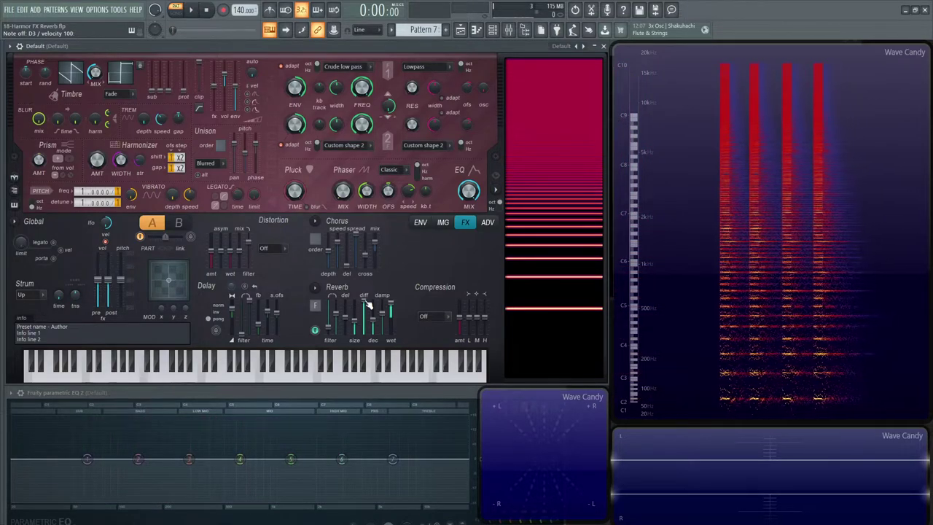
key(x)
key(x)
key(x)
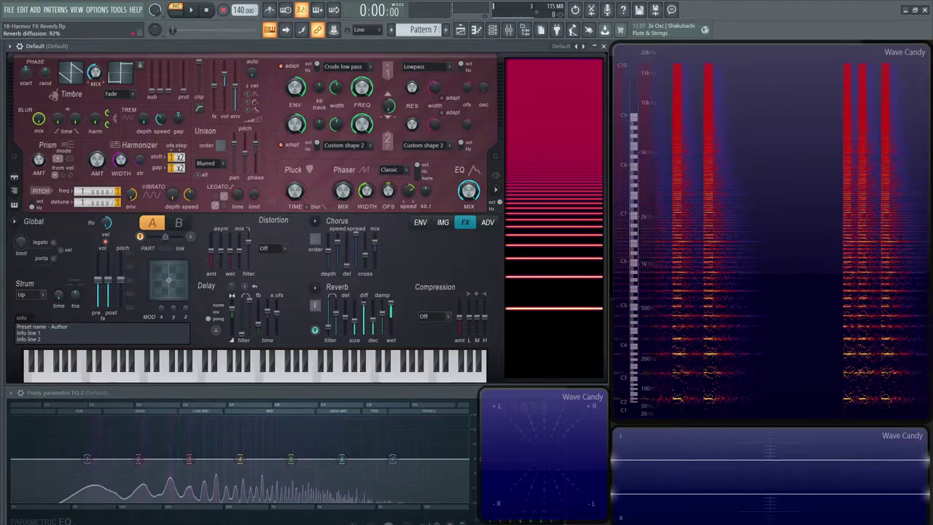
Step: Raise the reverb decay to about 32180 ms while playing G5, and cut the tail by toggling the reverb off and on
key(n)
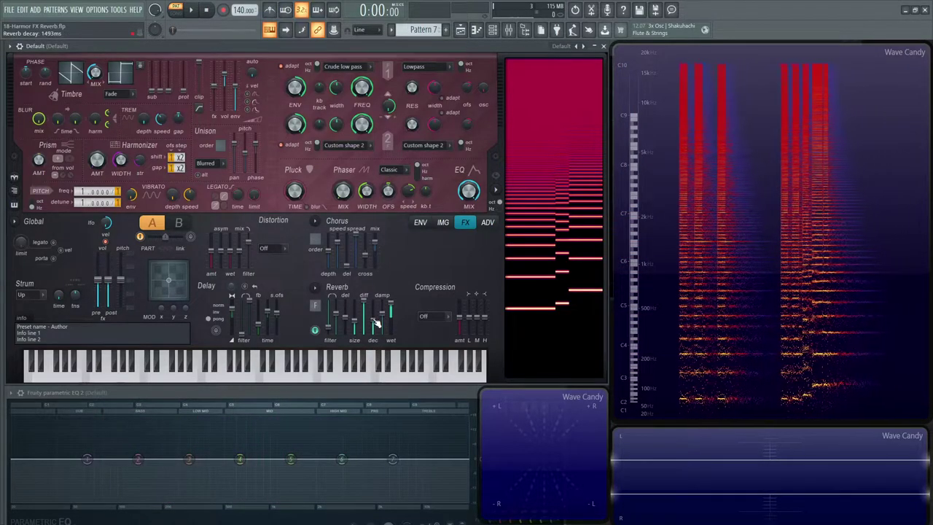
key(t)
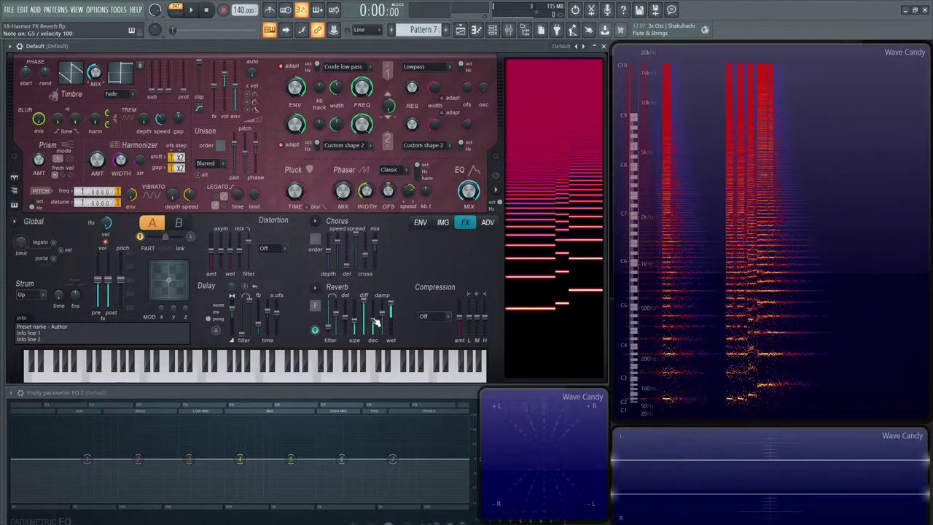
drag(375, 322, 375, 305)
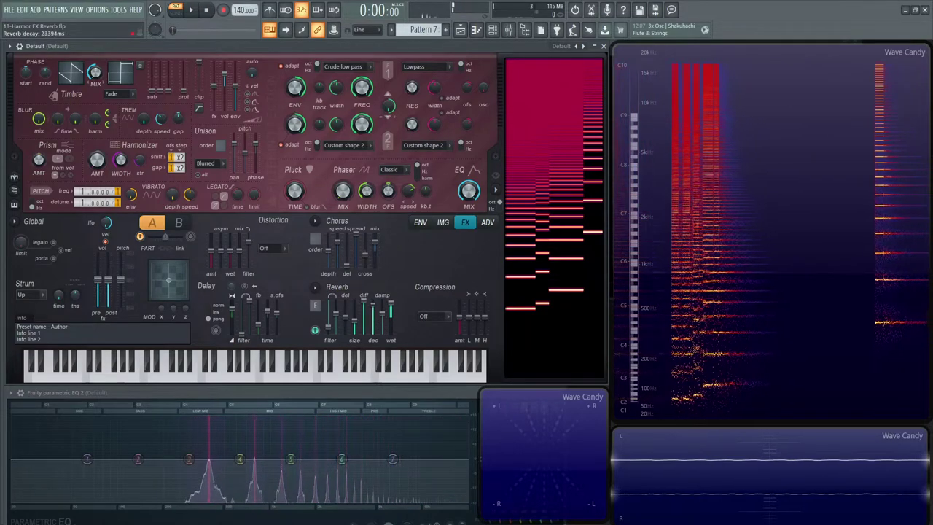
key(b)
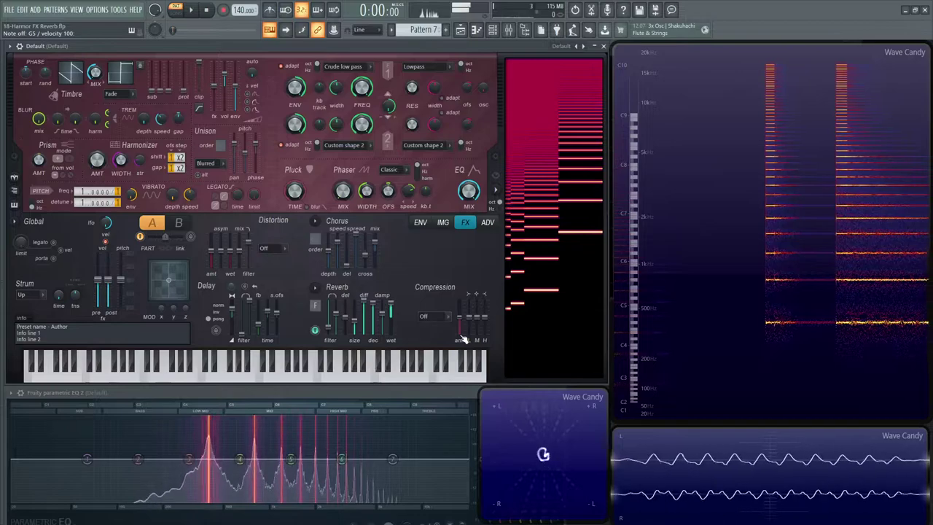
scroll(379, 311, up, 3)
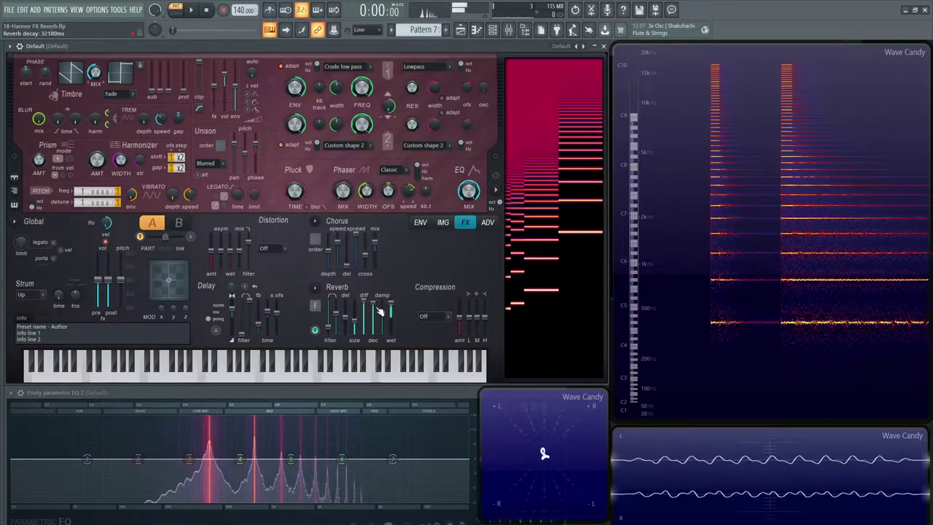
click(315, 330)
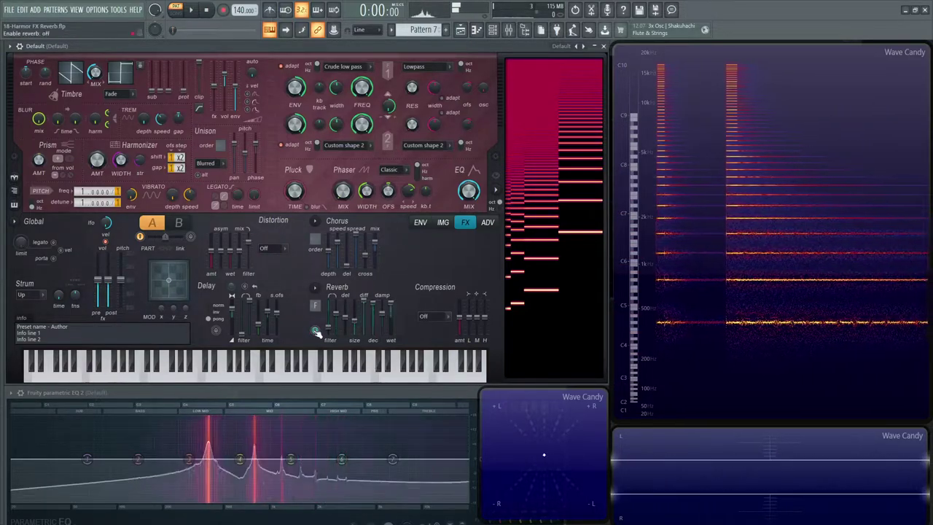
click(315, 330)
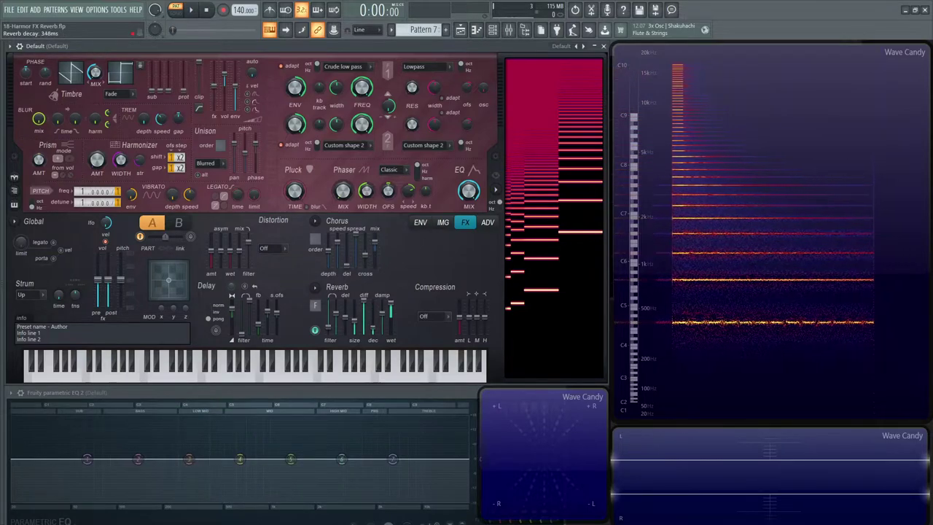
Step: Shorten the reverb decay to about 348 ms, lengthen it again, and replay G5 to compare
key(t)
drag(375, 330, 391, 301)
key(t)
key(t)
key(t)
key(t)
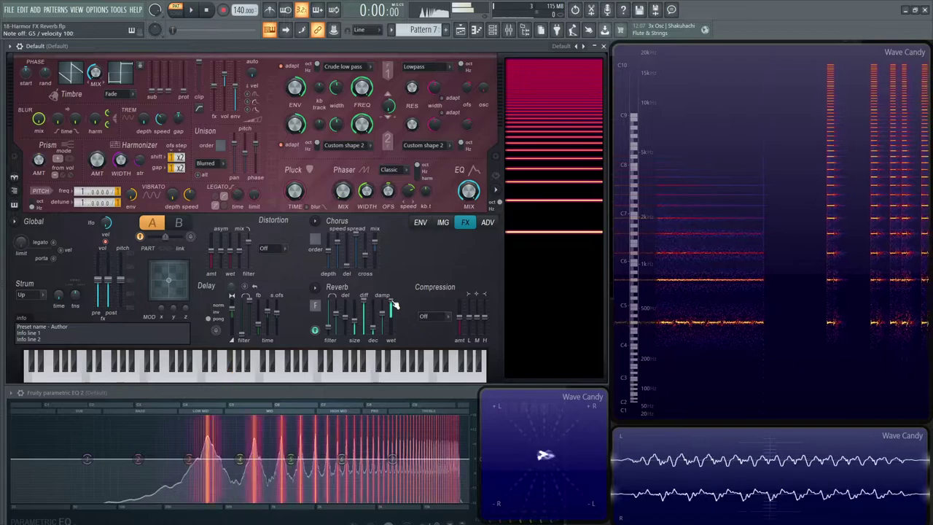
Step: Play an E5, F5 and G5 melody and audition G5 with the reverb's high damping Off
key(e)
key(r)
key(t)
key(e)
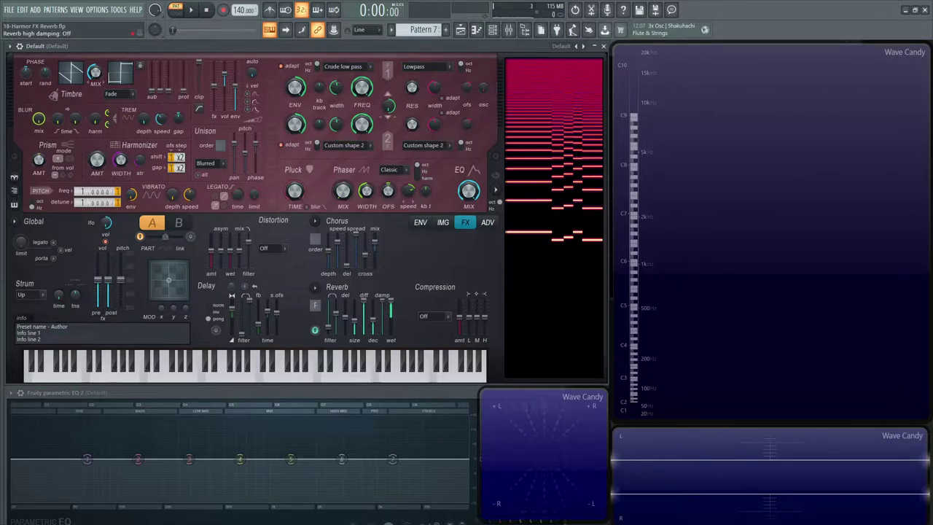
key(t)
key(t)
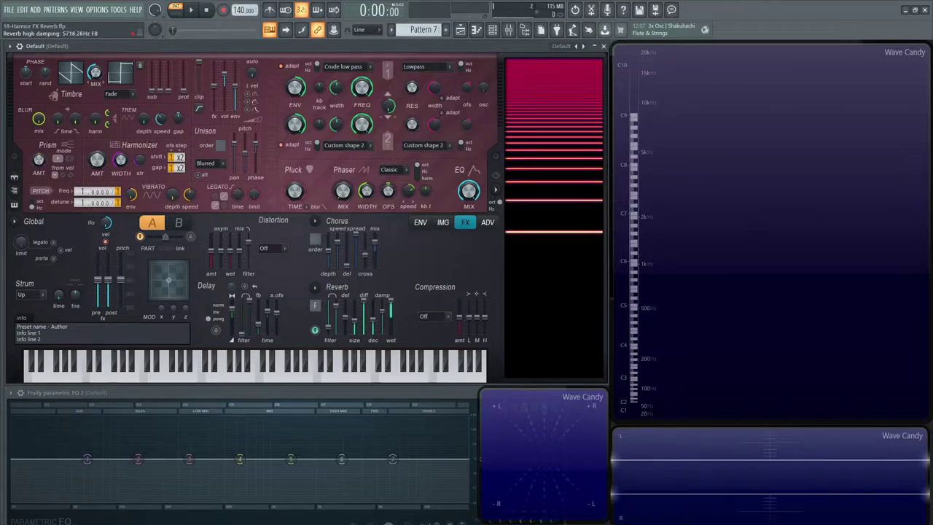
Step: Play a melody of G5, F5 and E5 notes with the reverb's high damping at about 5718 Hz
key(t)
key(r)
key(e)
key(r)
key(t)
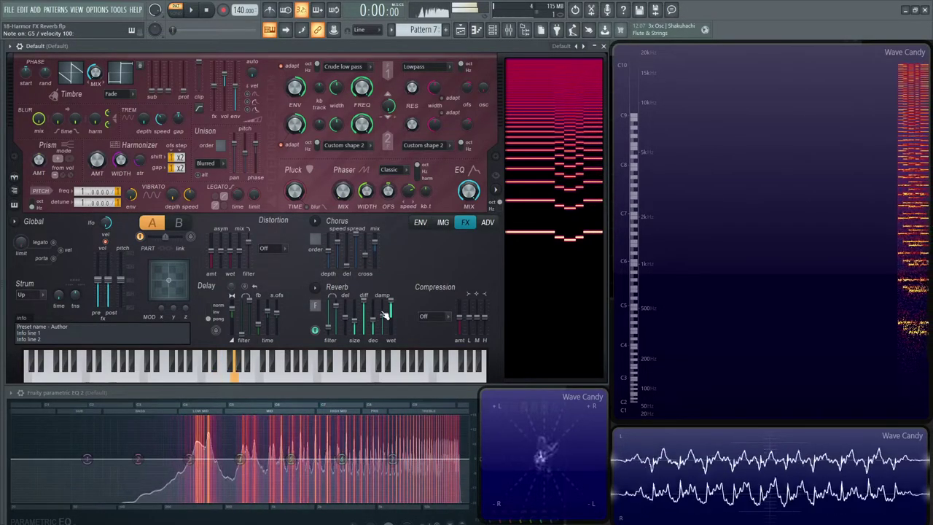
key(r)
key(e)
Step: Turn the reverb's high damping Off, try it at about 9225 Hz, and turn it Off again while replaying notes
drag(383, 313, 383, 304)
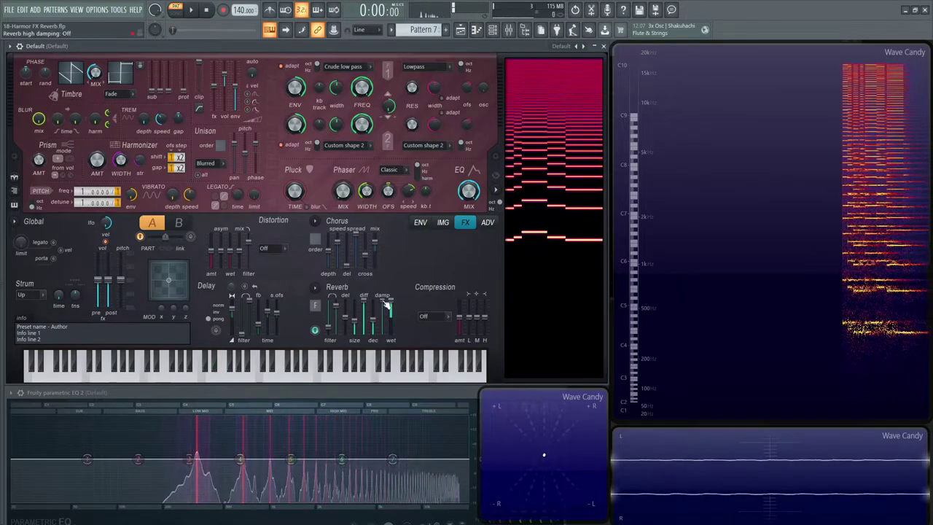
key(t)
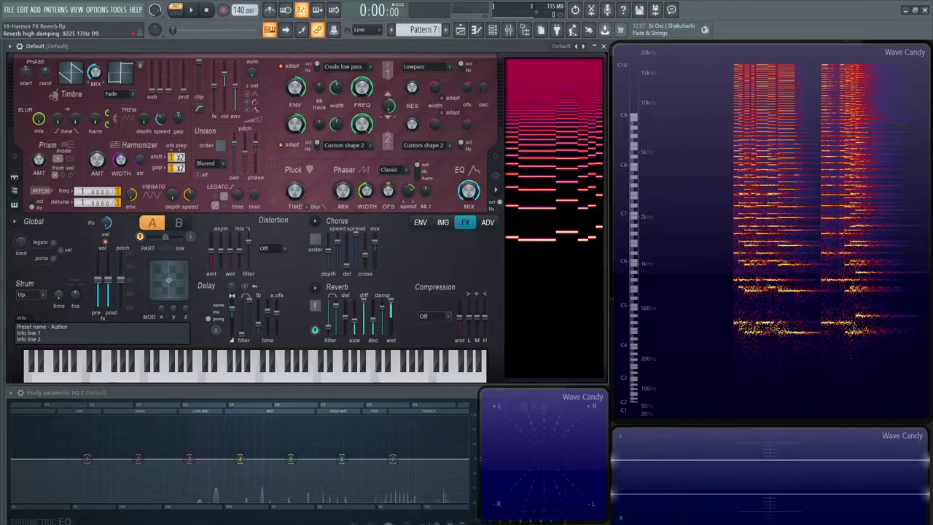
drag(383, 310, 383, 300)
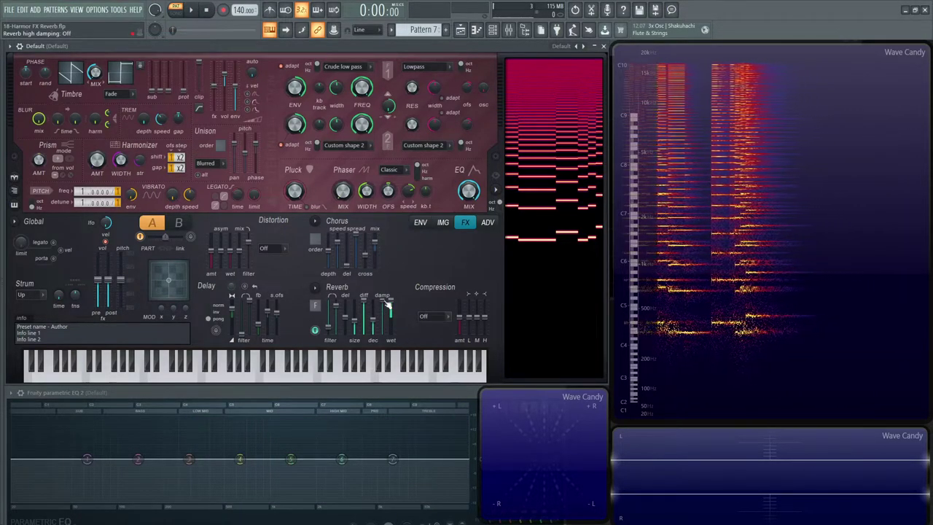
key(t)
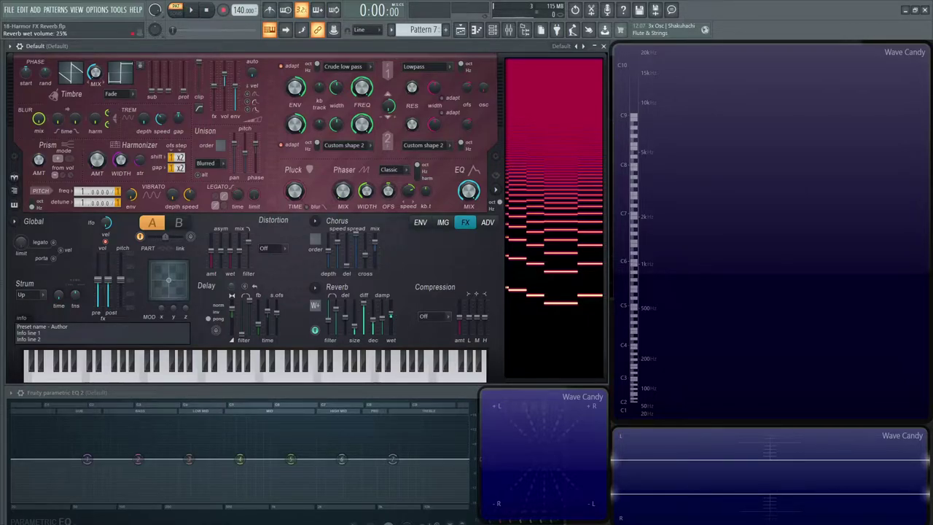
Step: Lower the reverb's wet volume below 25%, play a short melody, and raise the wet volume to 100%
drag(391, 315, 392, 318)
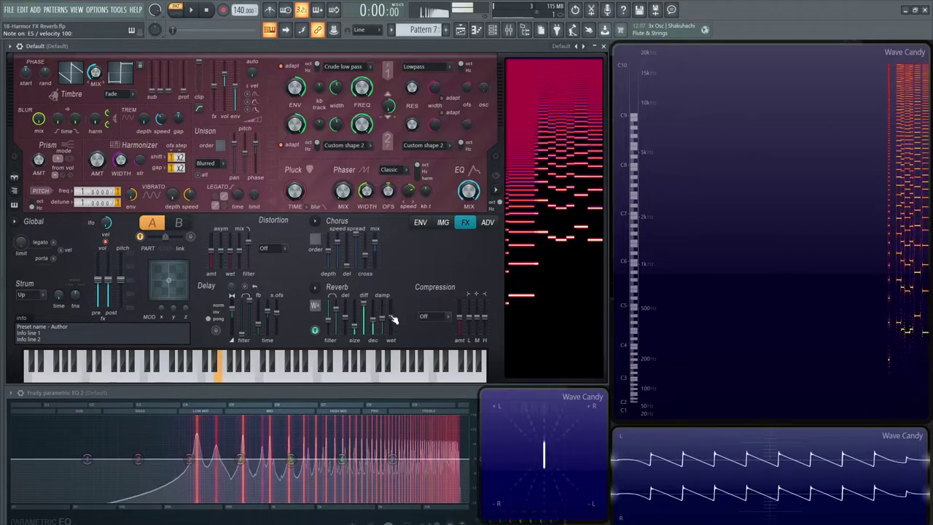
drag(394, 319, 398, 306)
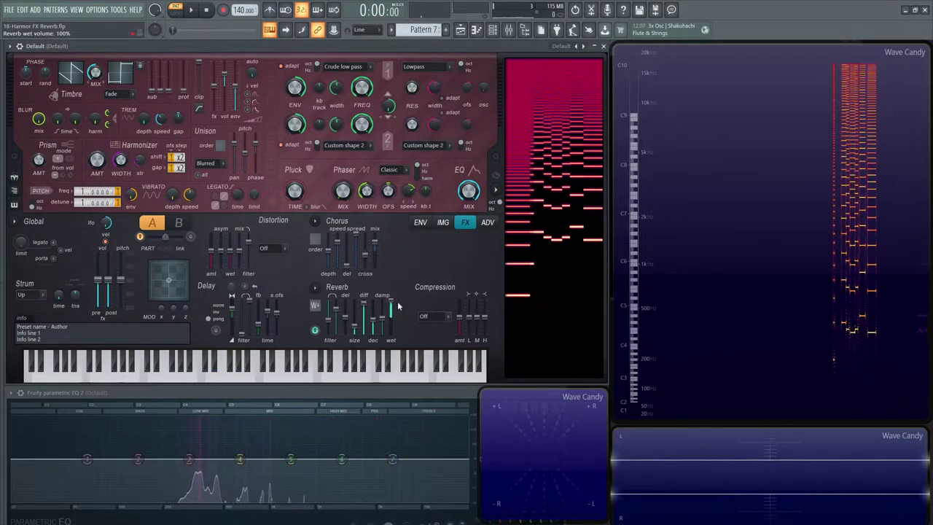